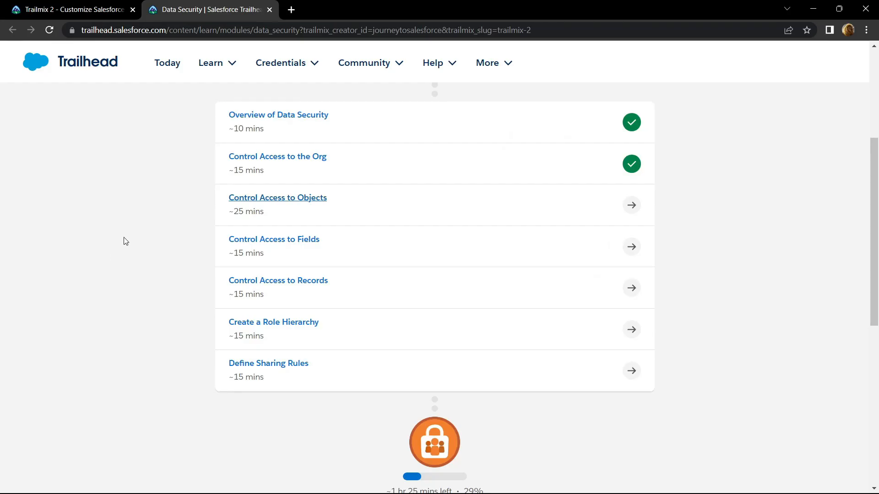
scroll(192, 235, up, 1)
scroll(230, 247, up, 1)
scroll(183, 265, up, 1)
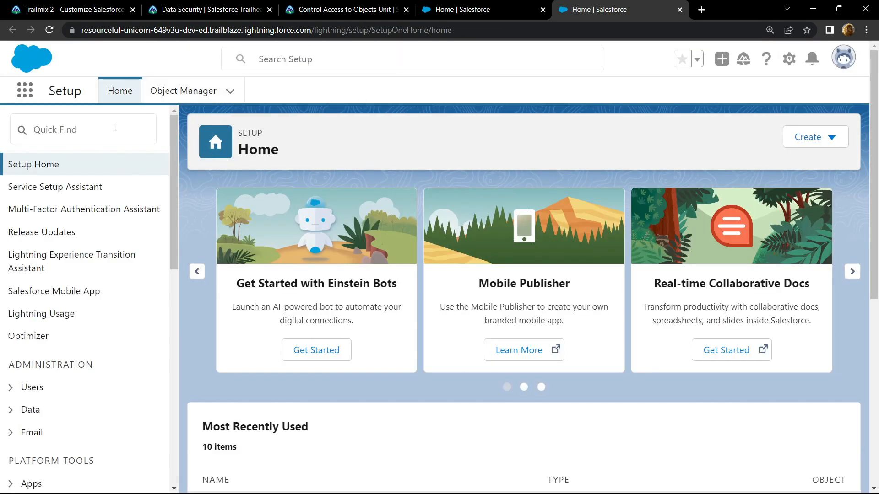
Show the Profiles list filtered to names beginning with M via Quick Find
click(115, 128)
text(p)
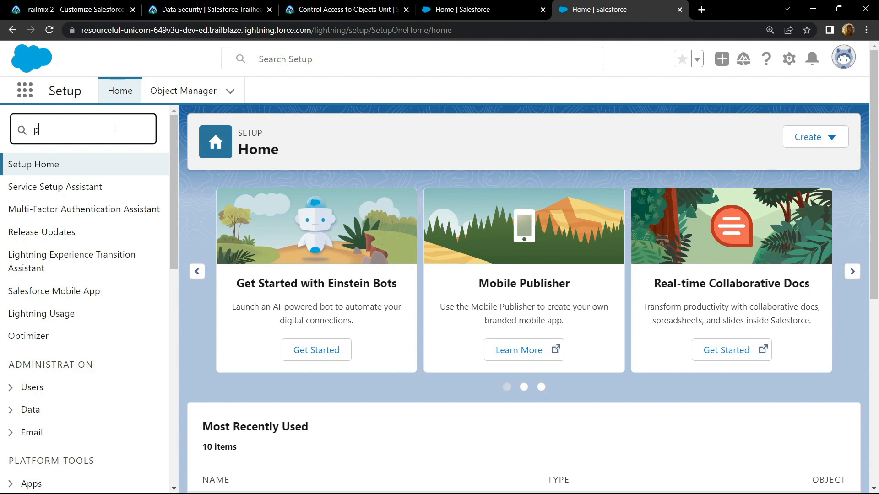
text(rofiles)
click(81, 190)
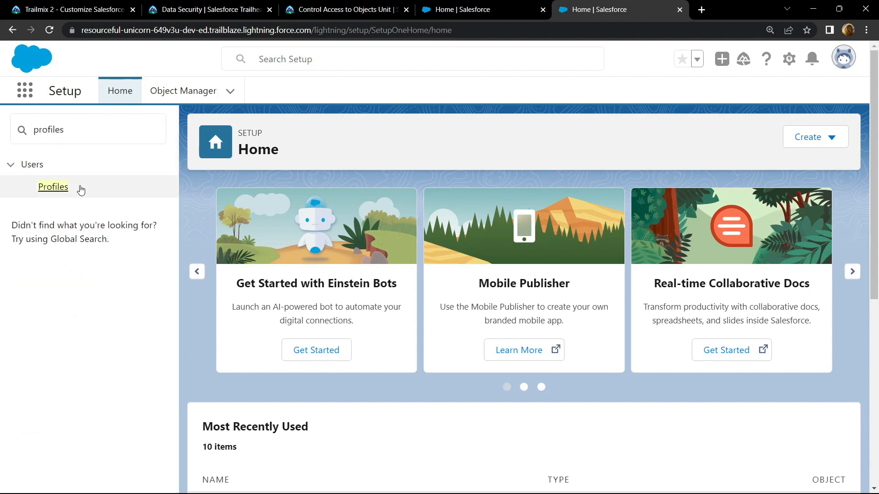
click(59, 187)
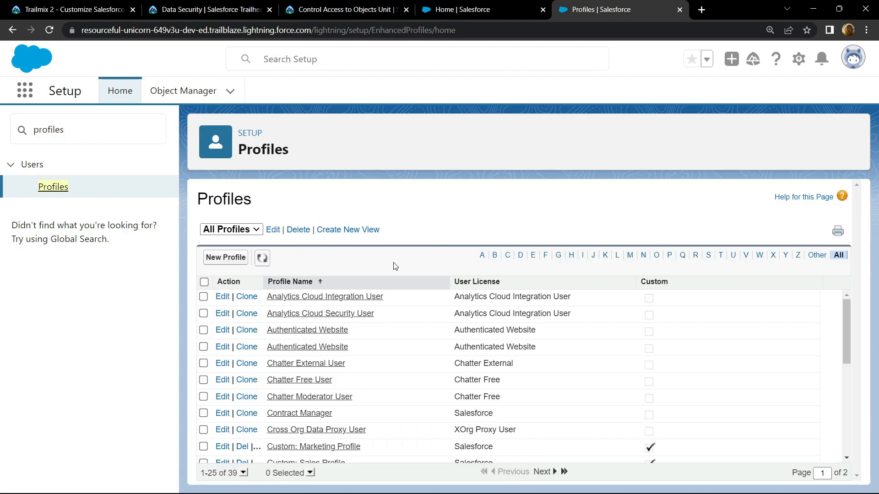
click(628, 256)
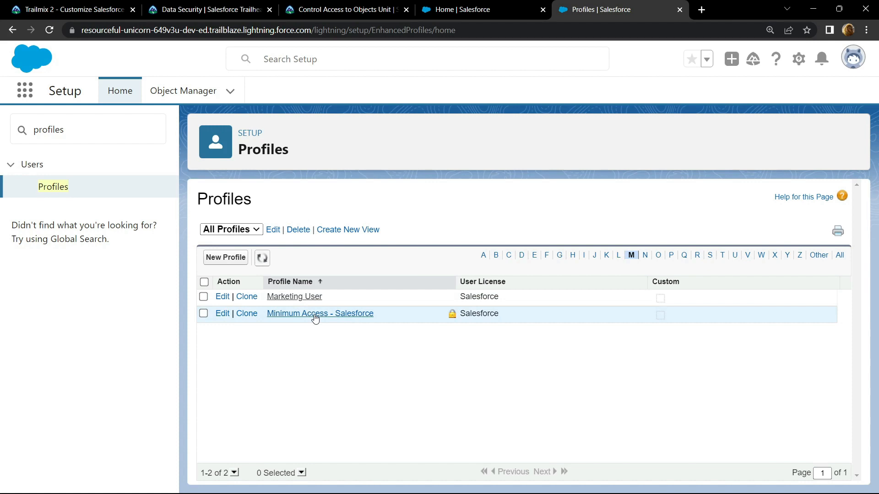
Clone Minimum Access - Salesforce as a new profile named Cleaner, copied from the requirements, and save
click(247, 314)
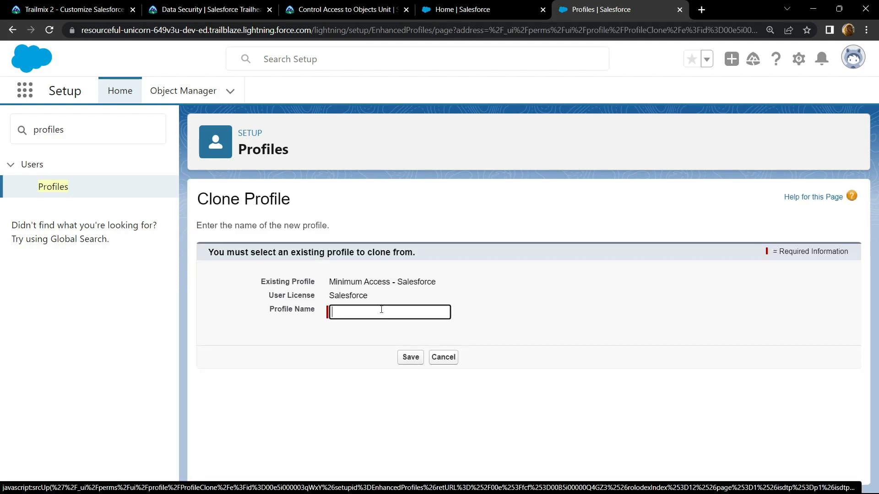
click(333, 10)
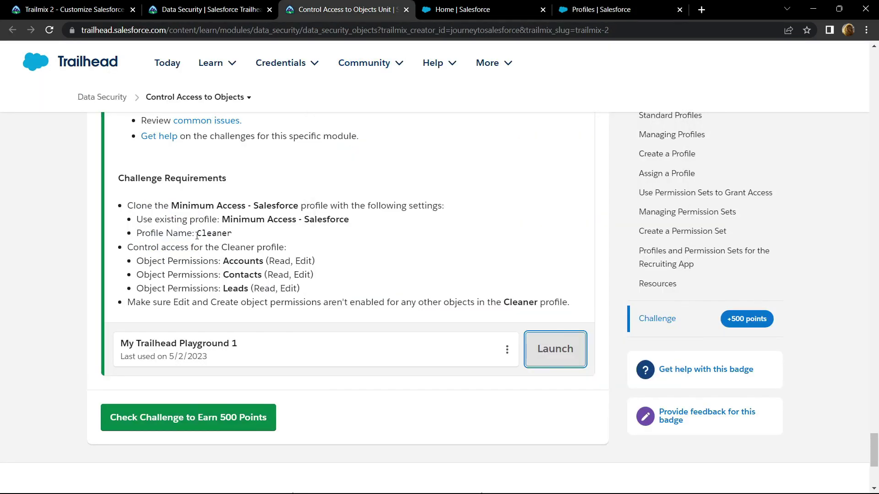
drag(197, 234, 229, 235)
key(ctrl+c)
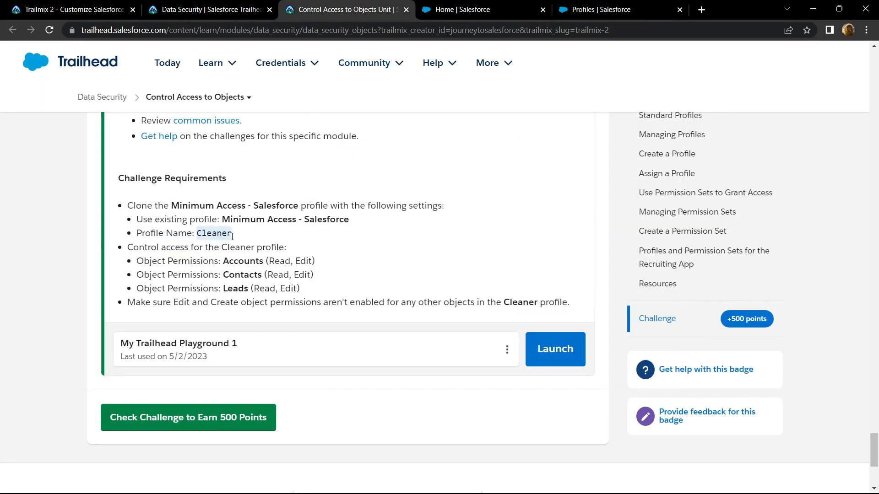
click(577, 6)
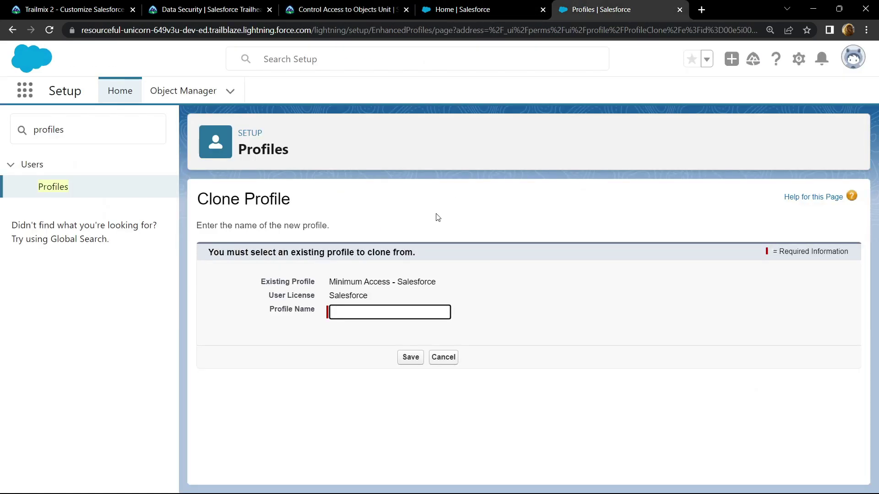
key(ctrl+v)
click(420, 356)
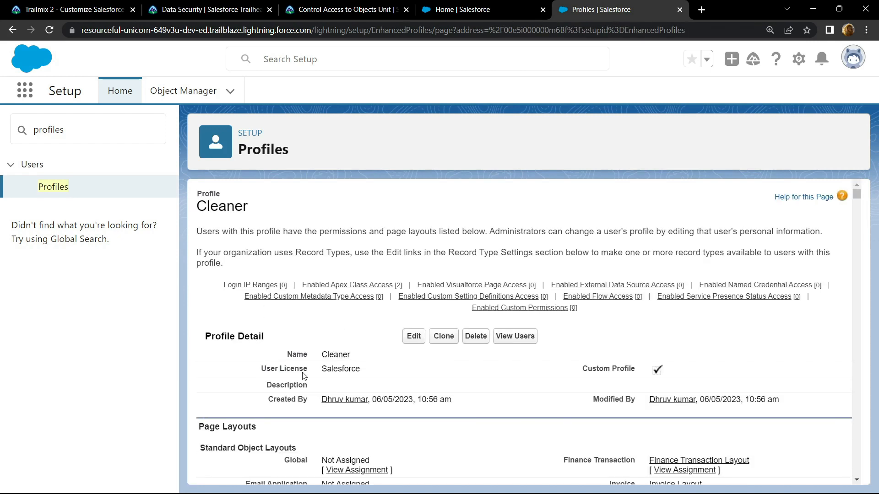
Start editing Cleaner and review the Accounts, Contacts and Leads requirements before returning to permissions
click(411, 338)
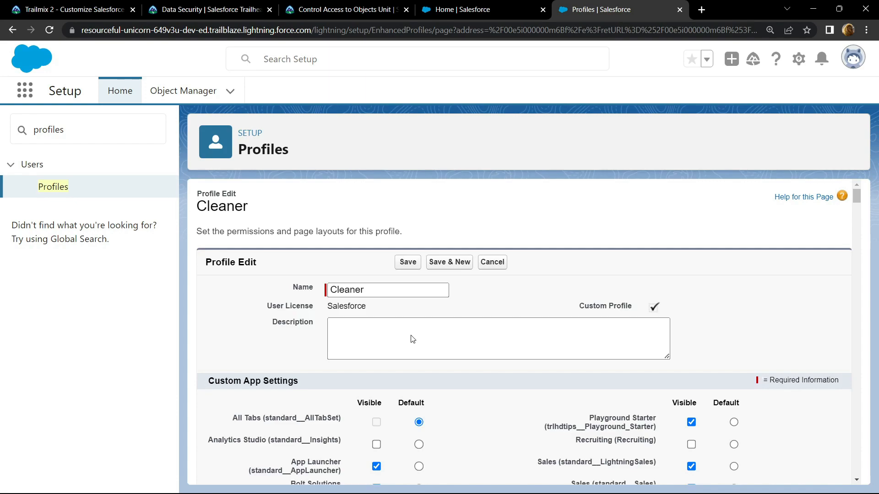
scroll(412, 337, down, 5)
scroll(412, 337, down, 5)
scroll(412, 337, down, 5)
scroll(412, 337, up, 1)
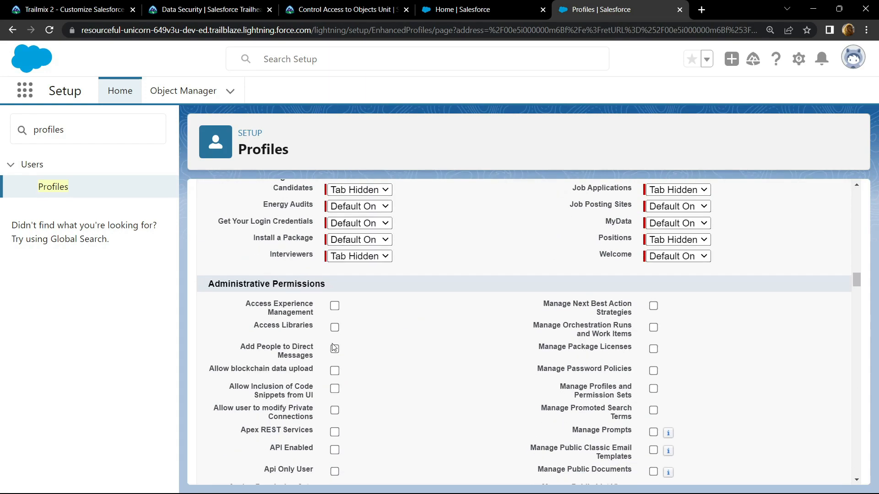
scroll(333, 348, down, 5)
scroll(332, 348, down, 5)
scroll(333, 348, down, 5)
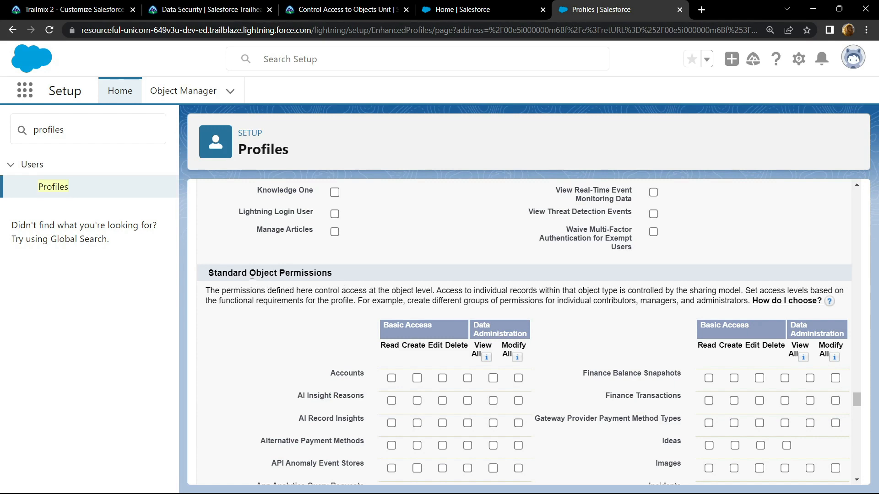
drag(249, 273, 335, 276)
scroll(323, 261, down, 1)
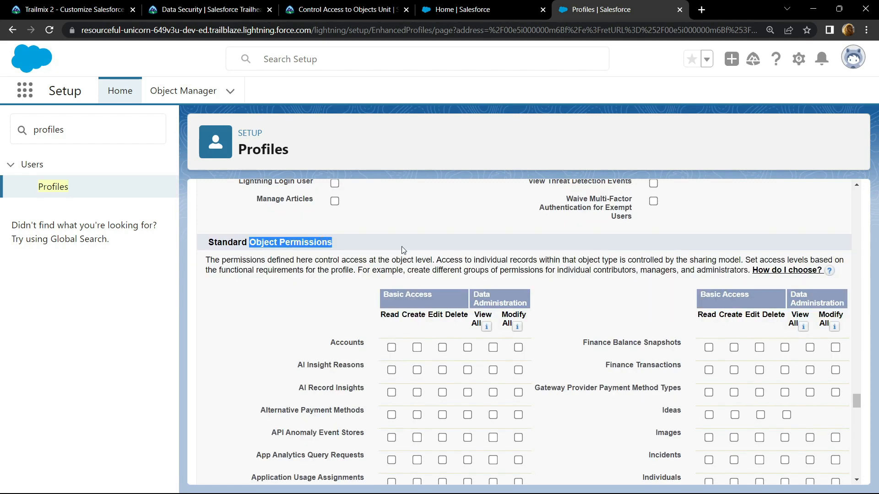
click(348, 9)
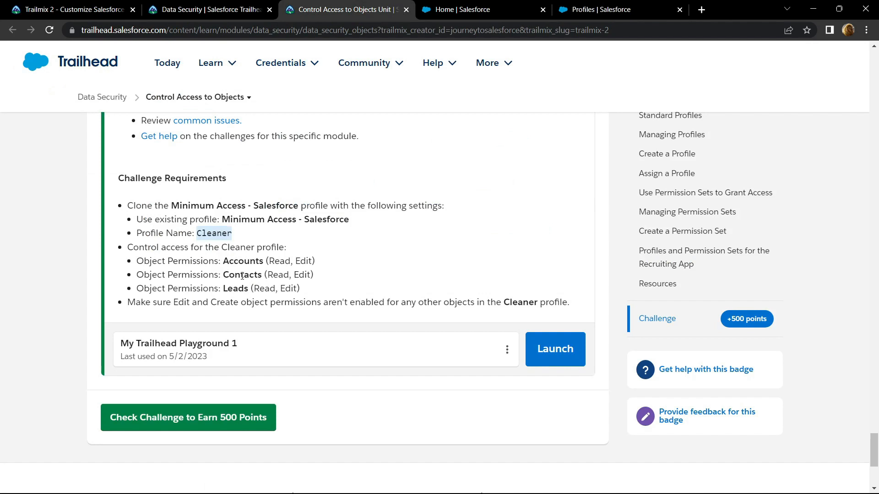
drag(268, 261, 300, 288)
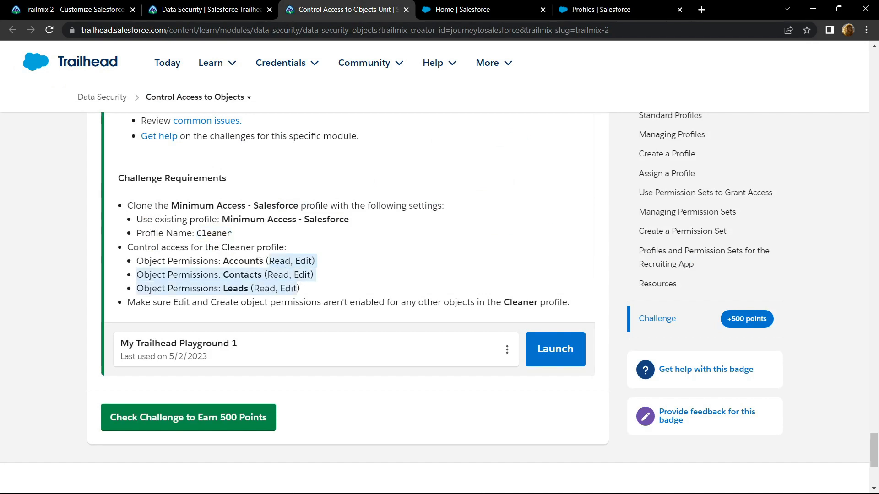
double_click(247, 263)
click(244, 279)
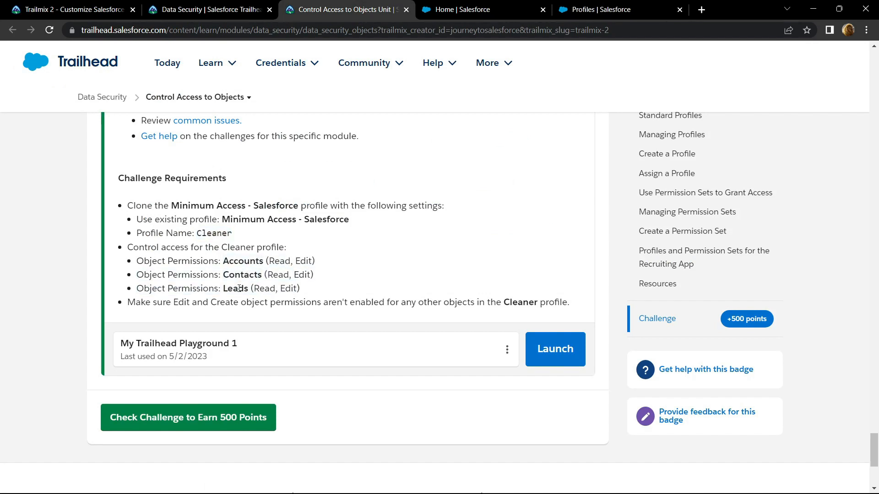
key(ctrl+Tab)
key(ctrl+Tab)
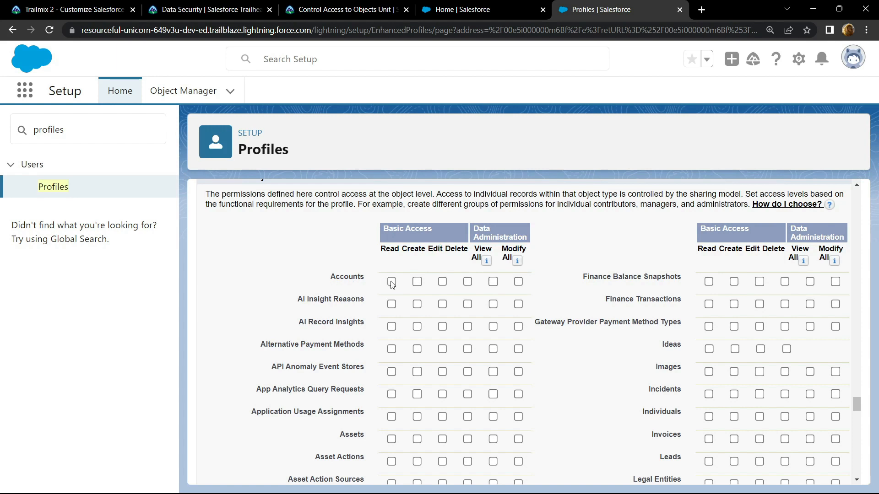
Grant Read and Edit on Accounts, Contacts and Leads and save the Cleaner profile
click(392, 282)
click(442, 282)
drag(371, 281, 331, 276)
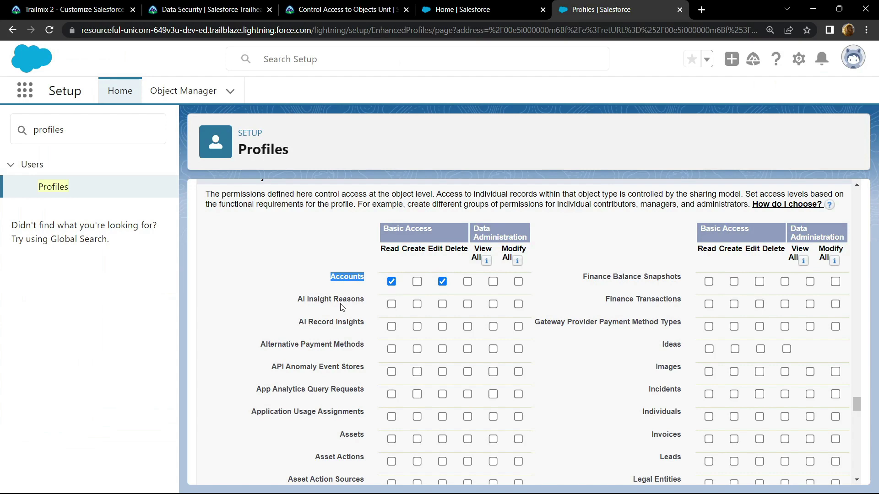
scroll(340, 307, down, 2)
scroll(340, 307, down, 2)
scroll(341, 307, down, 1)
scroll(341, 307, down, 1)
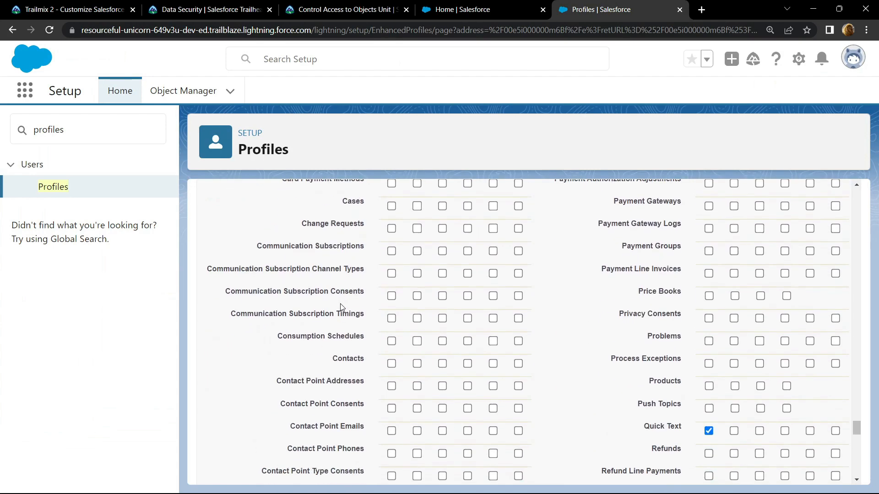
scroll(341, 307, down, 1)
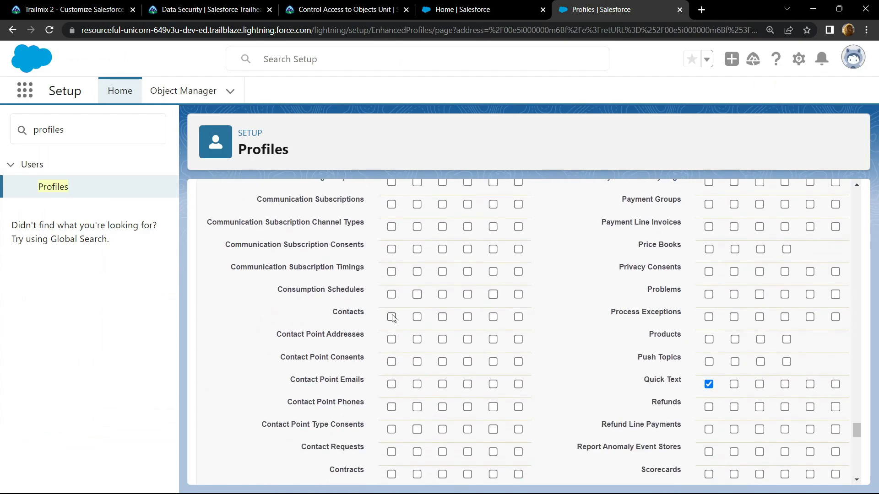
click(391, 317)
scroll(571, 310, up, 1)
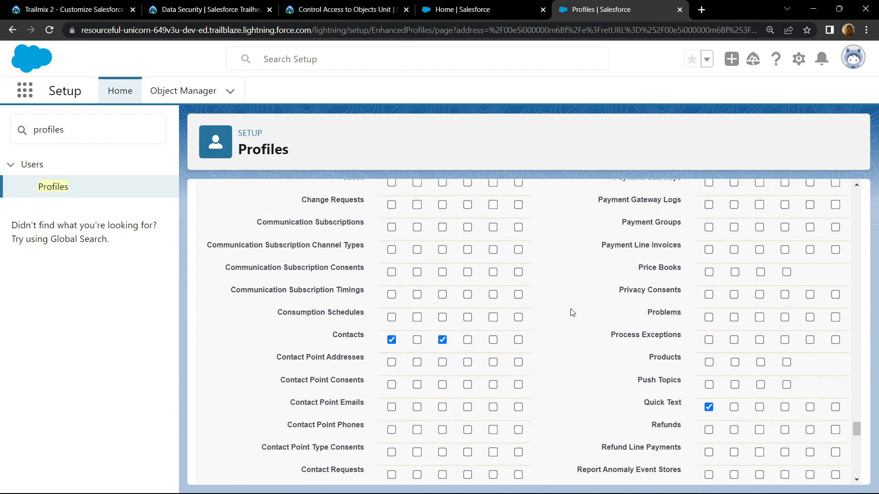
scroll(570, 311, up, 3)
scroll(571, 312, up, 2)
scroll(571, 312, up, 2)
scroll(571, 310, up, 2)
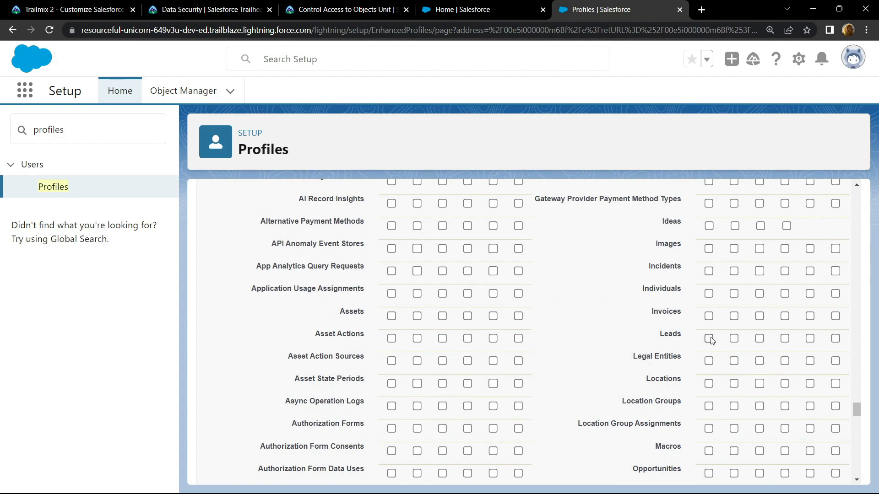
click(760, 339)
scroll(613, 377, down, 1)
scroll(613, 377, down, 10)
scroll(613, 377, down, 10)
scroll(613, 377, down, 15)
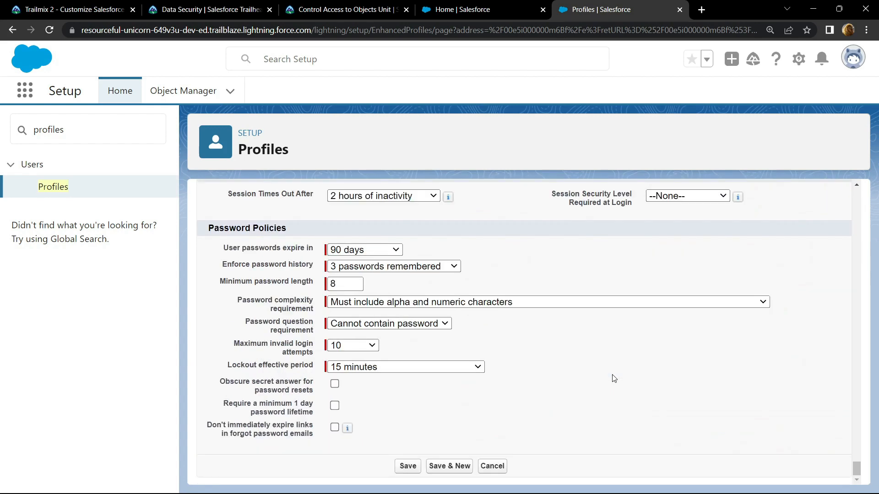
click(408, 466)
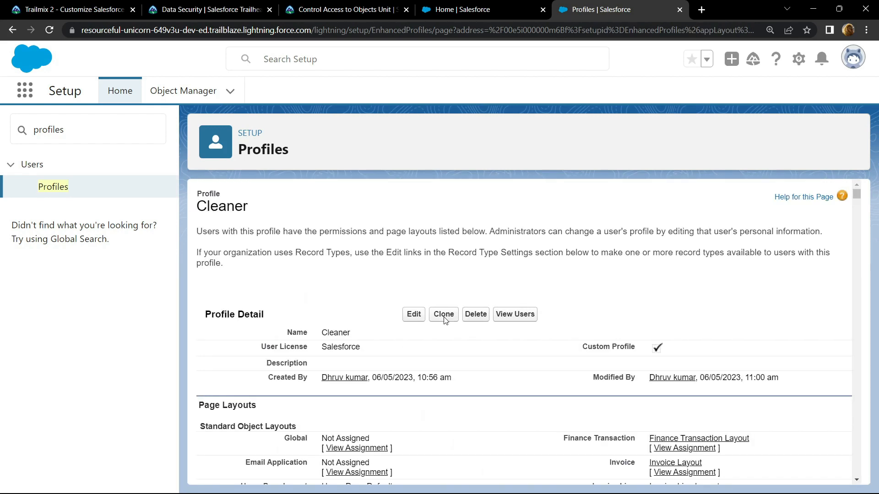
scroll(446, 323, down, 1)
scroll(426, 206, down, 1)
Check the challenge, earning +500 points, then return to the Data Security module page
click(346, 9)
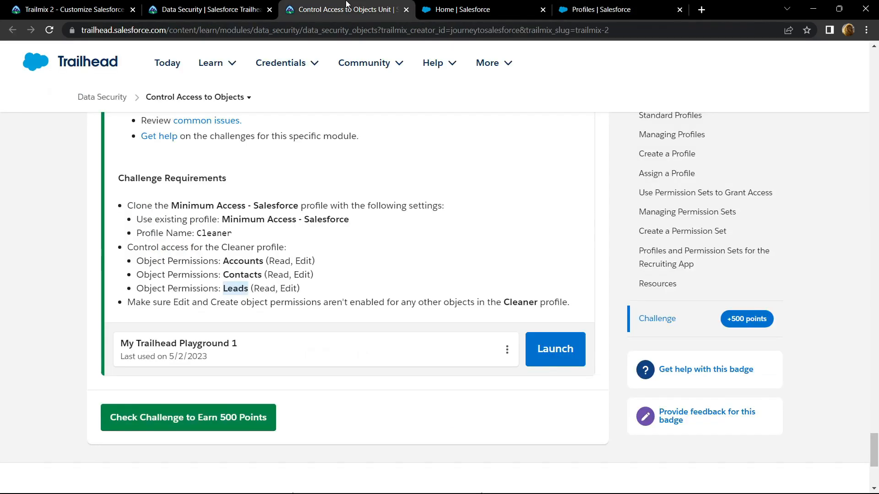
click(167, 417)
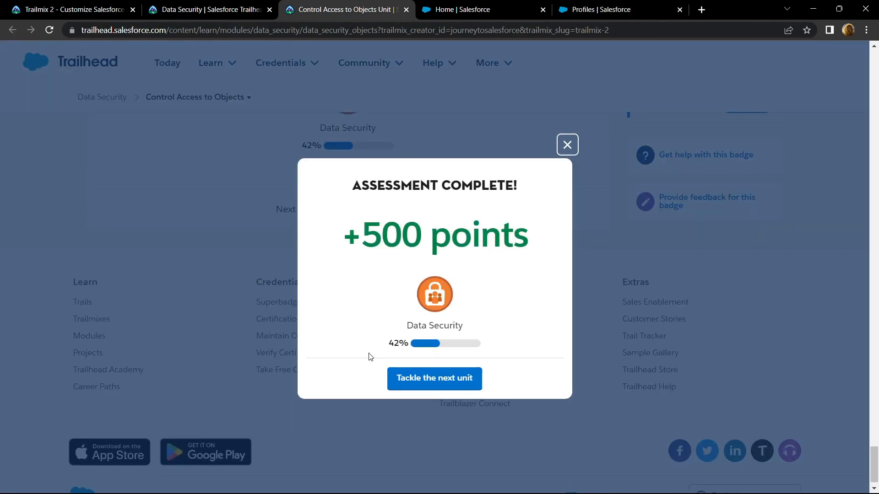
drag(368, 228, 525, 231)
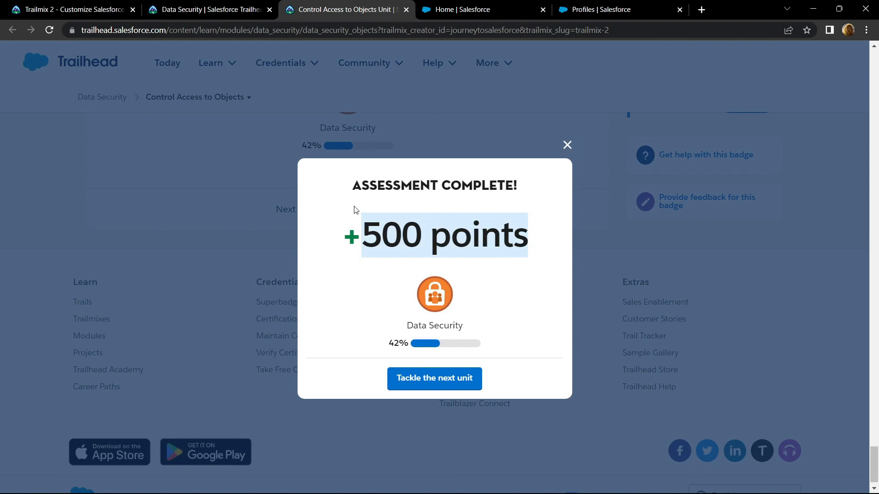
click(238, 5)
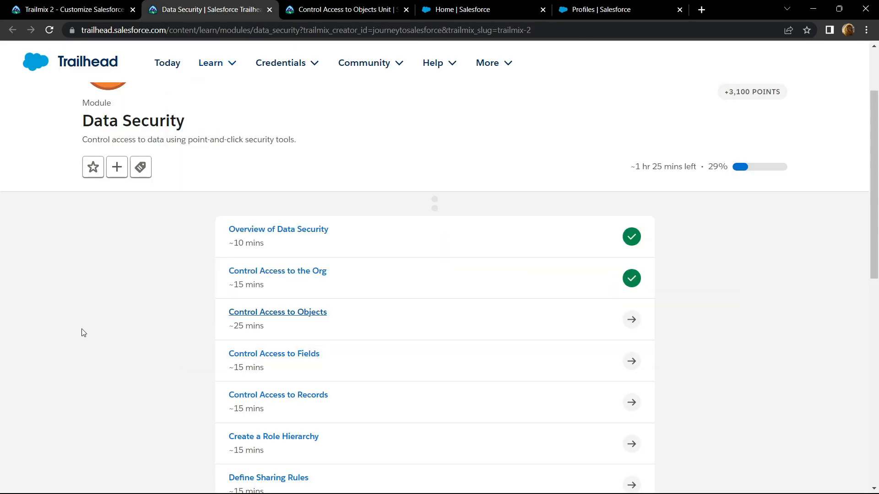